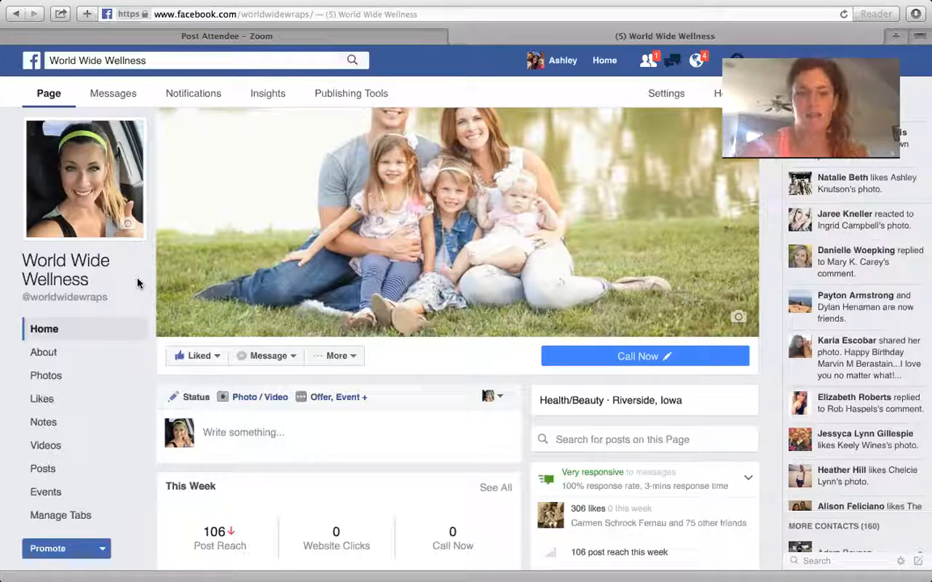
# Expand the October 3 post addressed to stay-at-home moms and review its full text, reach and comments
pyautogui.scroll(-2, 52, 350)
pyautogui.scroll(-5, 52, 349)
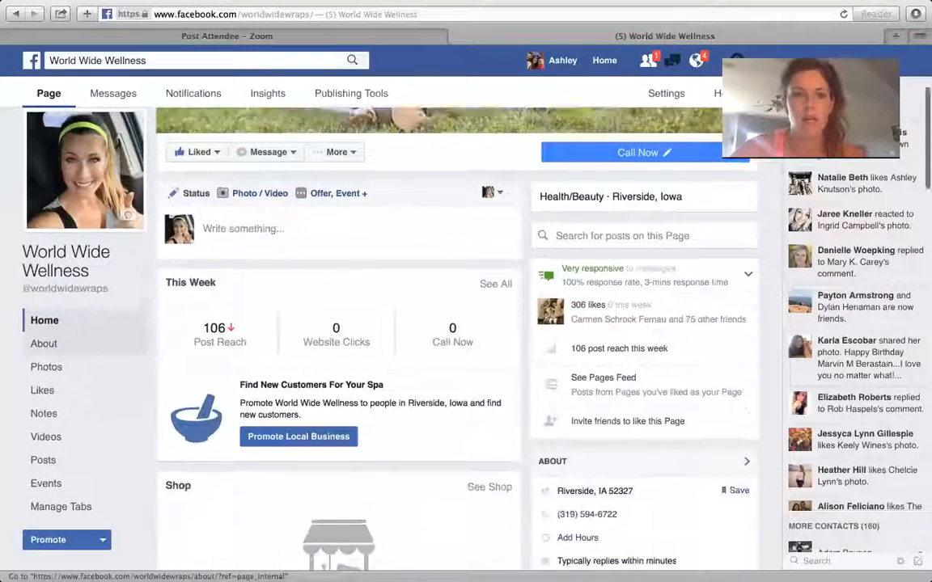
pyautogui.scroll(-15, 52, 350)
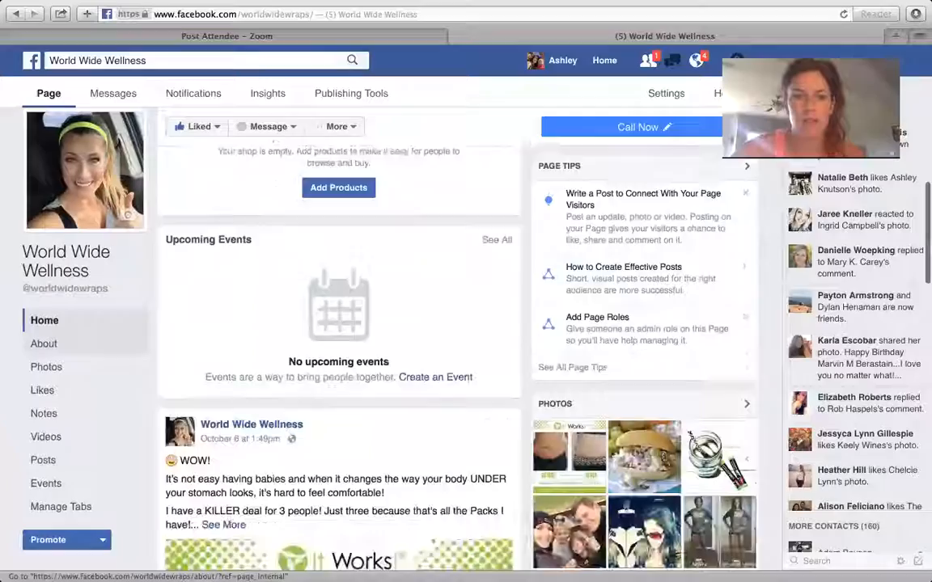
pyautogui.scroll(-12, 52, 349)
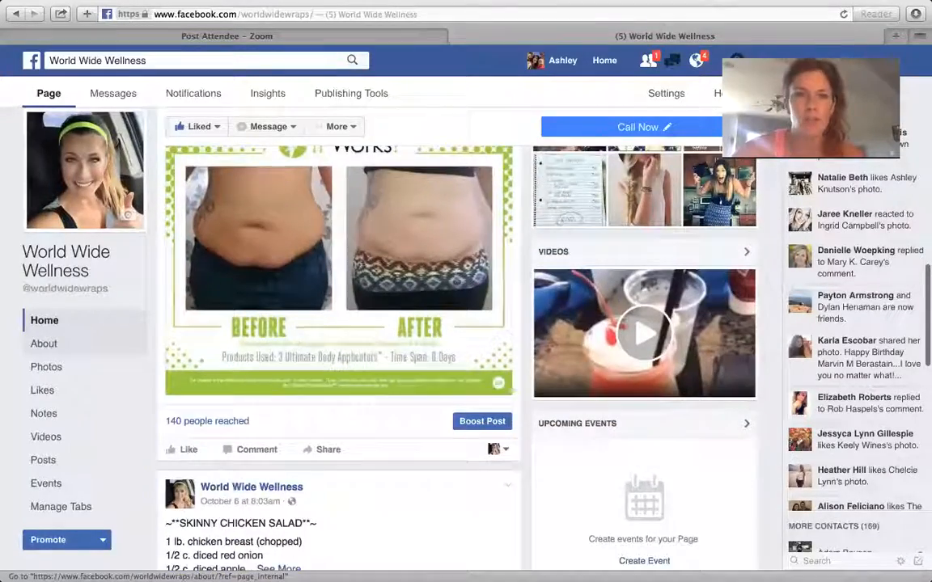
pyautogui.scroll(-15, 52, 350)
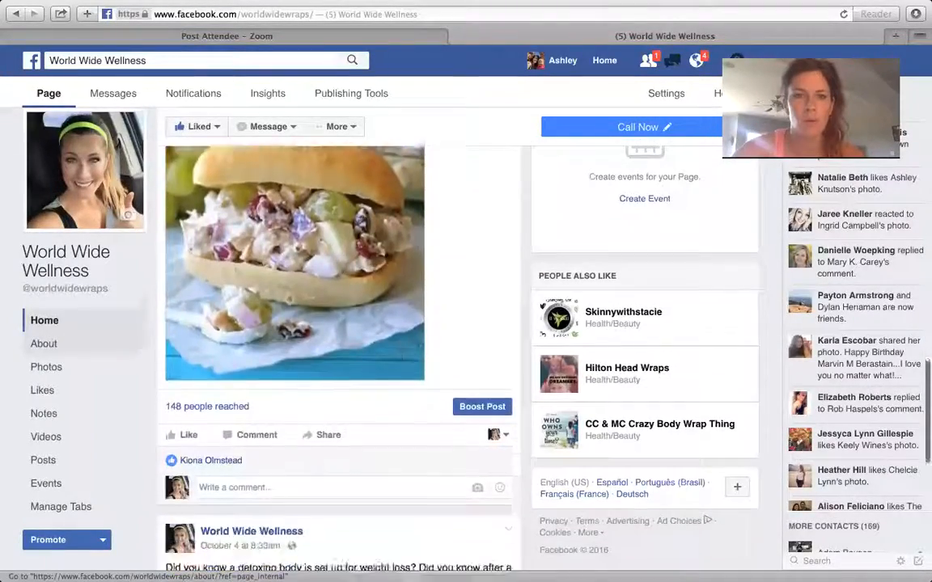
pyautogui.scroll(-15, 51, 349)
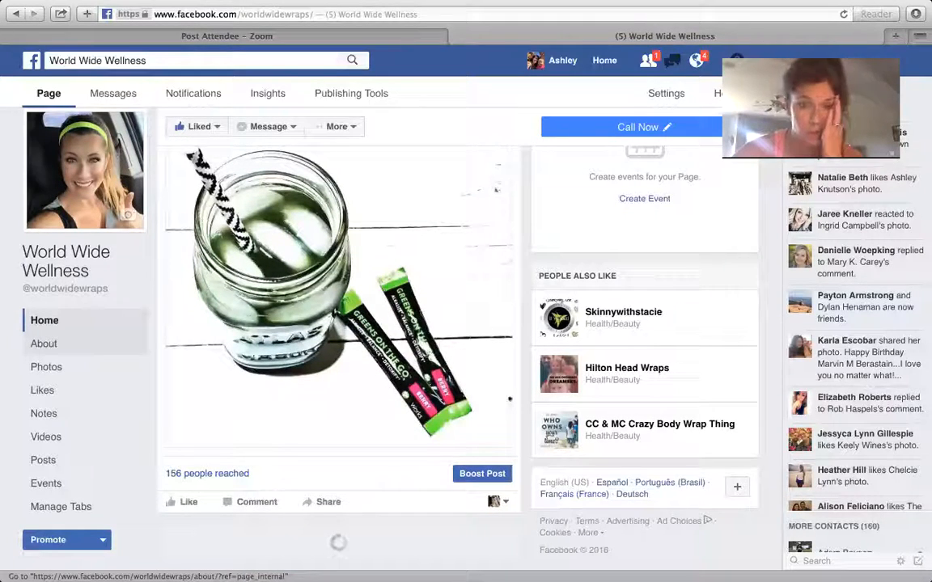
pyautogui.scroll(-7, 49, 344)
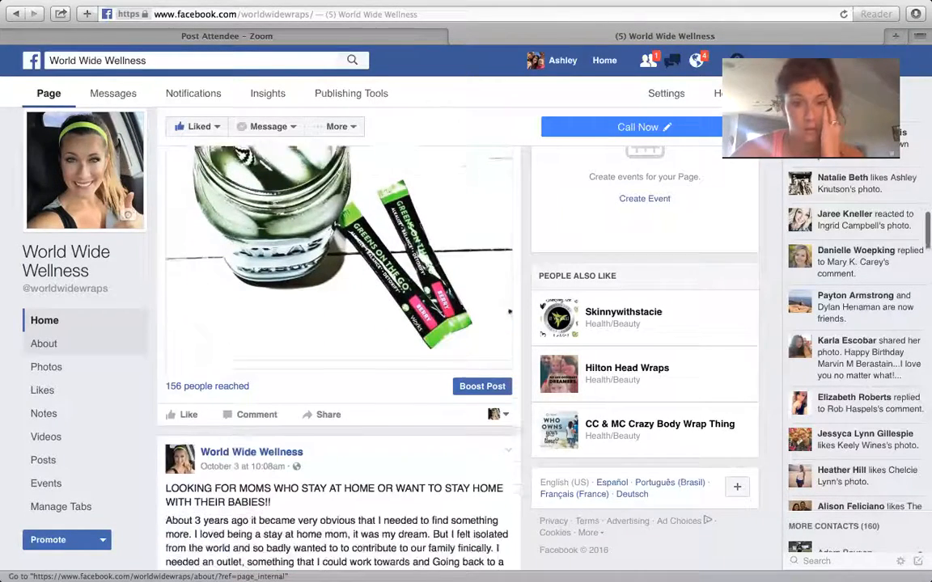
pyautogui.scroll(-3, 49, 343)
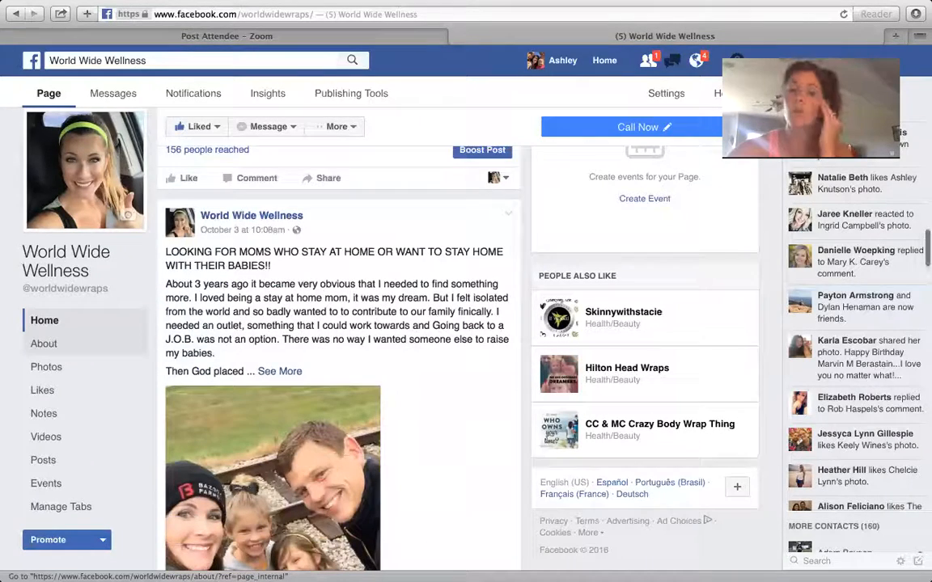
pyautogui.scroll(-3, 206, 499)
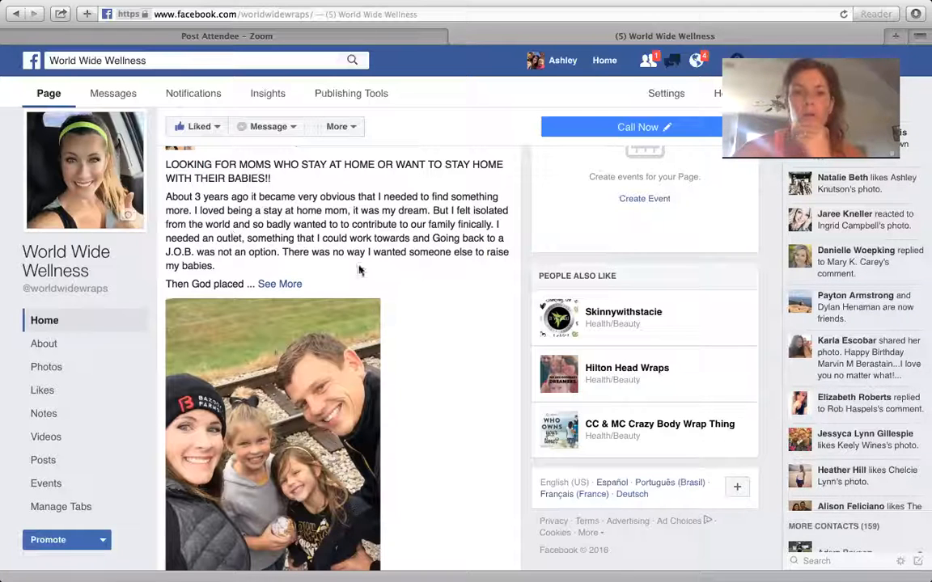
pyautogui.click(275, 284)
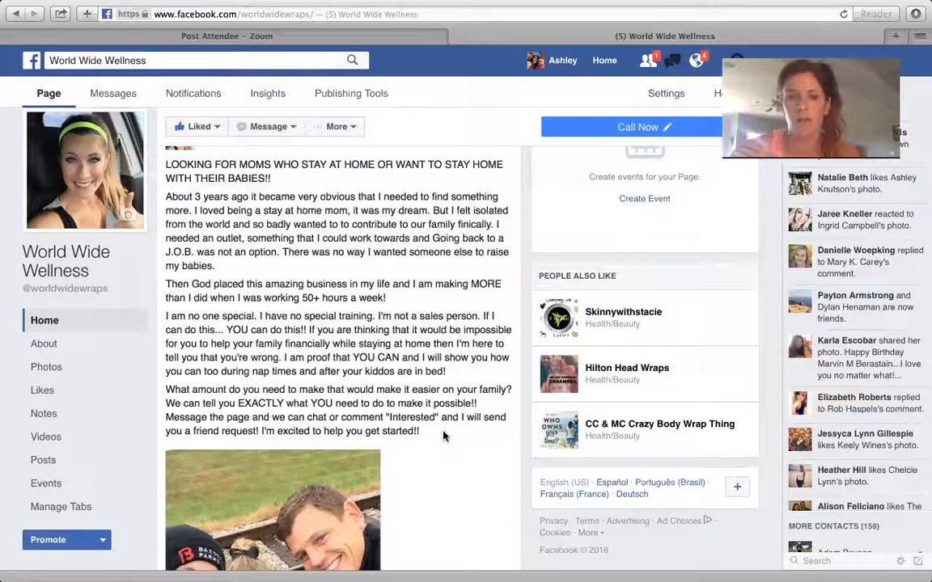
pyautogui.scroll(-5, 444, 437)
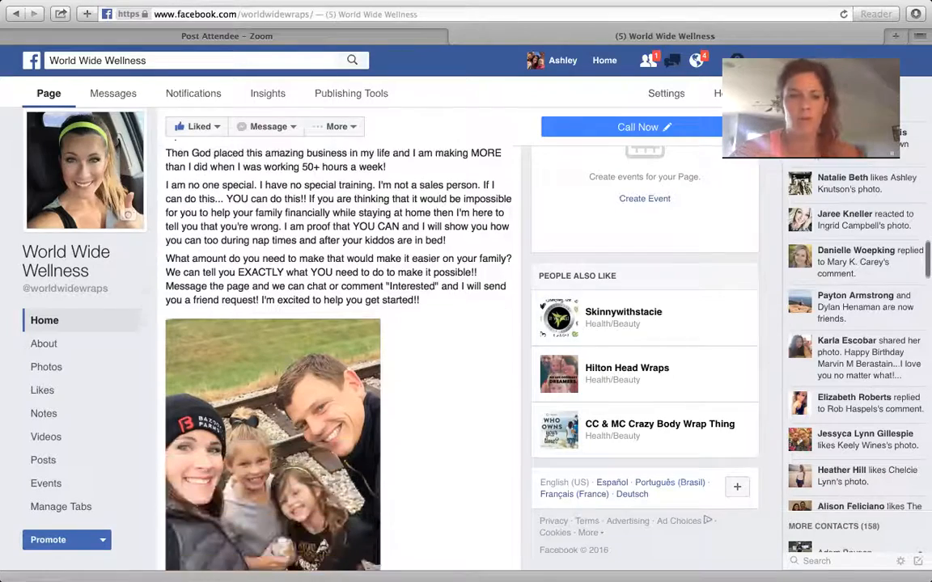
pyautogui.scroll(-5, 339, 336)
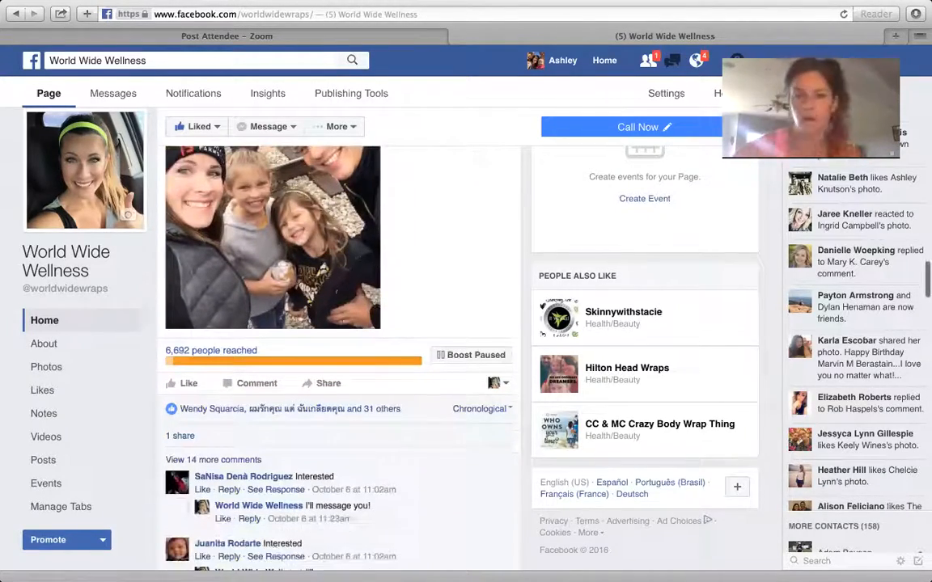
# Start boosting the page's post about detoxing with Greens, the one showing the jar and Berry sachets
pyautogui.scroll(1, 340, 323)
pyautogui.scroll(3, 340, 323)
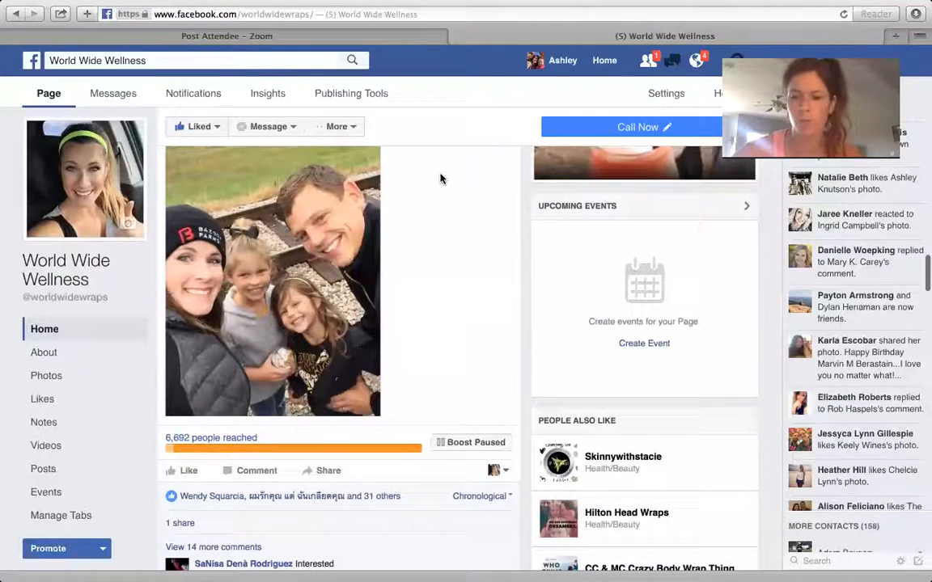
pyautogui.scroll(1, 439, 179)
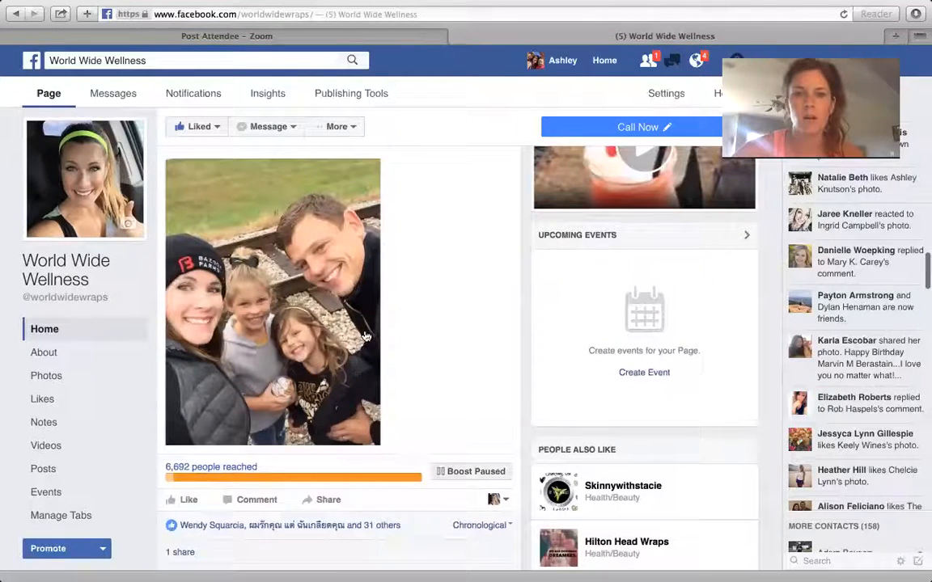
pyautogui.scroll(3, 322, 289)
pyautogui.scroll(8, 340, 324)
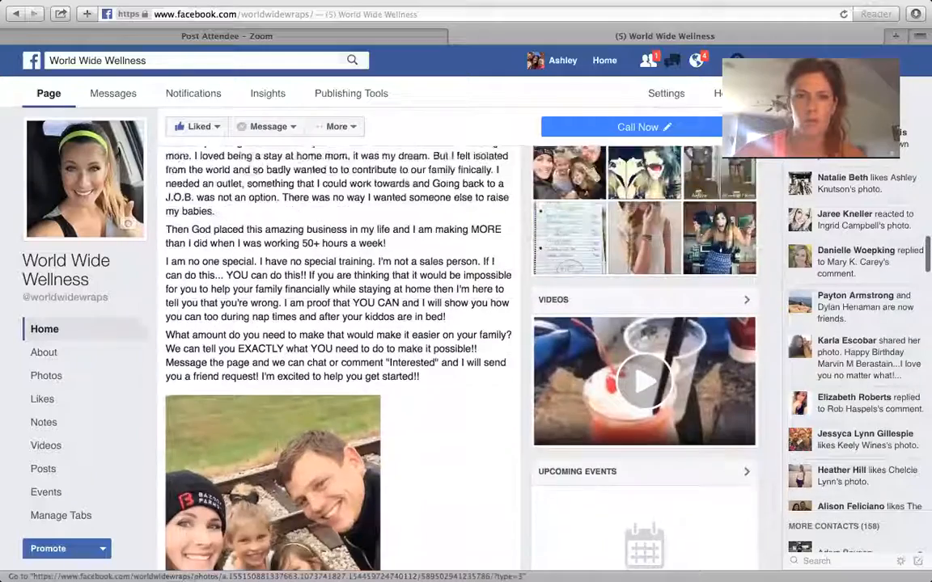
pyautogui.scroll(1, 377, 202)
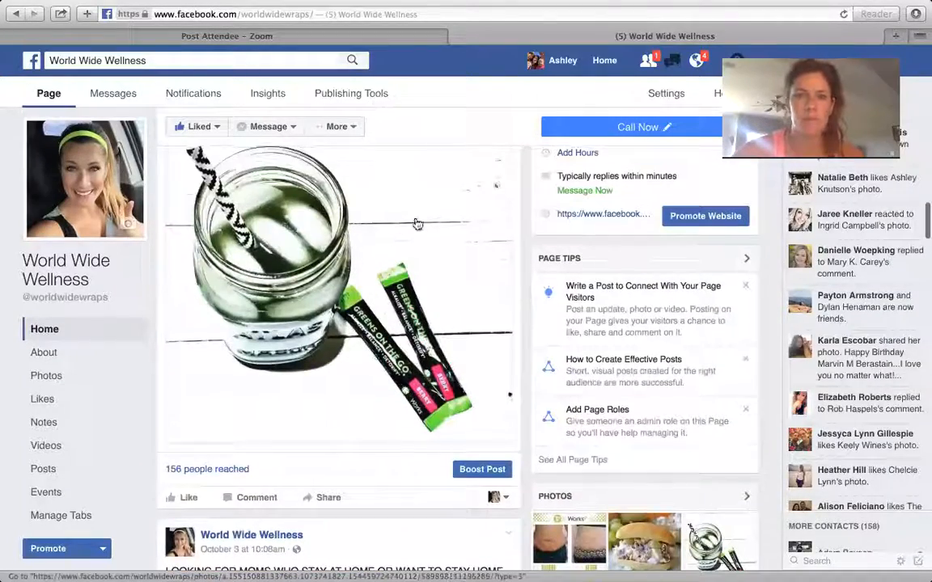
pyautogui.scroll(1, 366, 291)
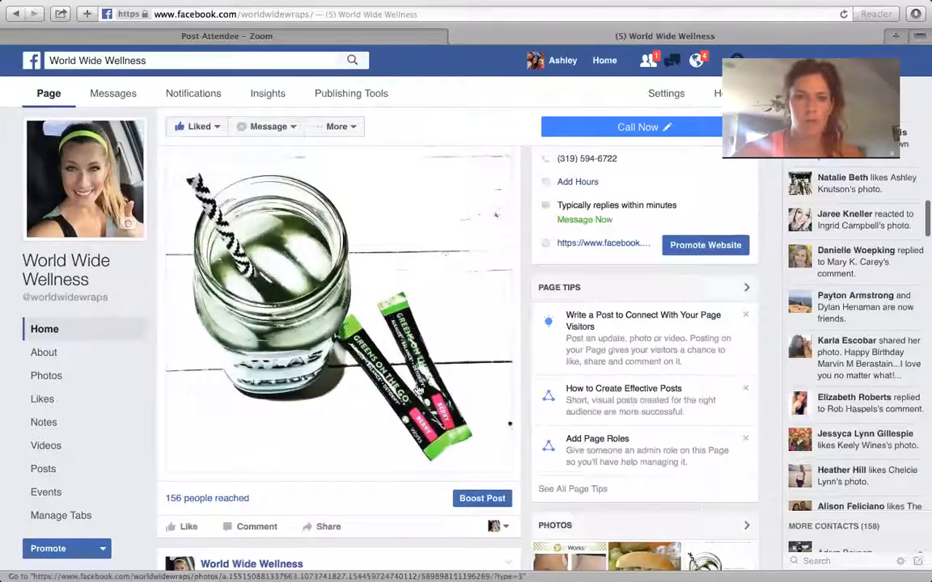
pyautogui.click(483, 499)
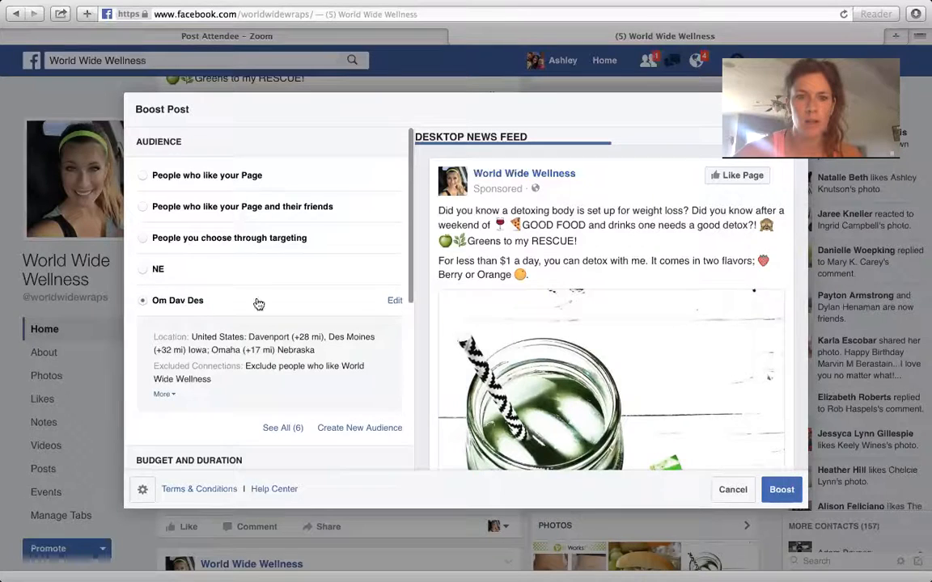
# Create a new boost audience named "test" and set its minimum age to 20
pyautogui.click(372, 428)
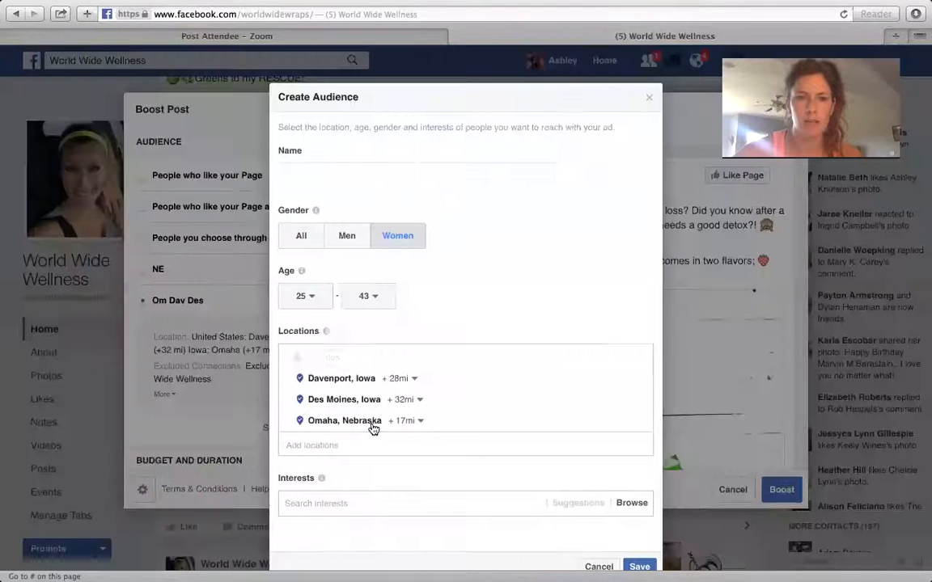
pyautogui.click(325, 173)
pyautogui.write('test')
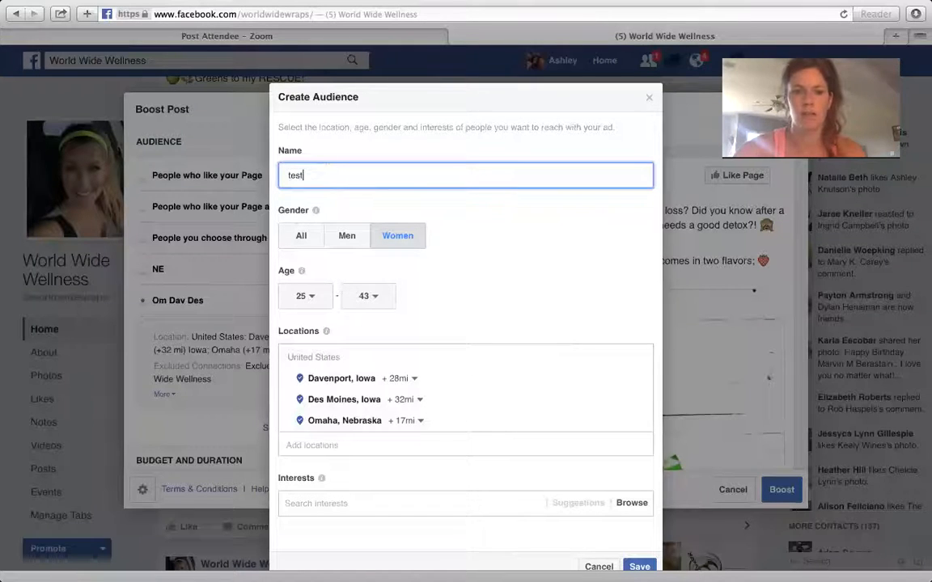
pyautogui.click(323, 296)
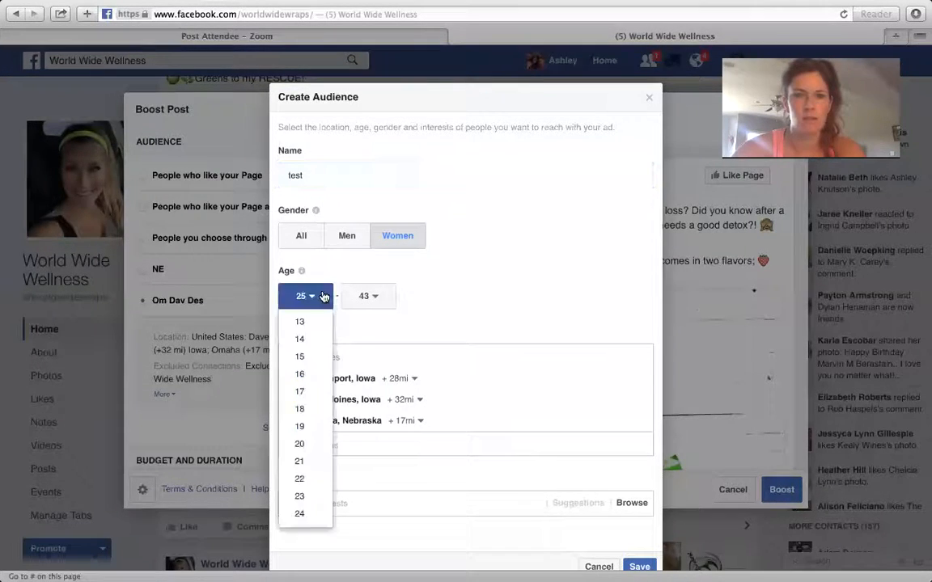
pyautogui.click(309, 447)
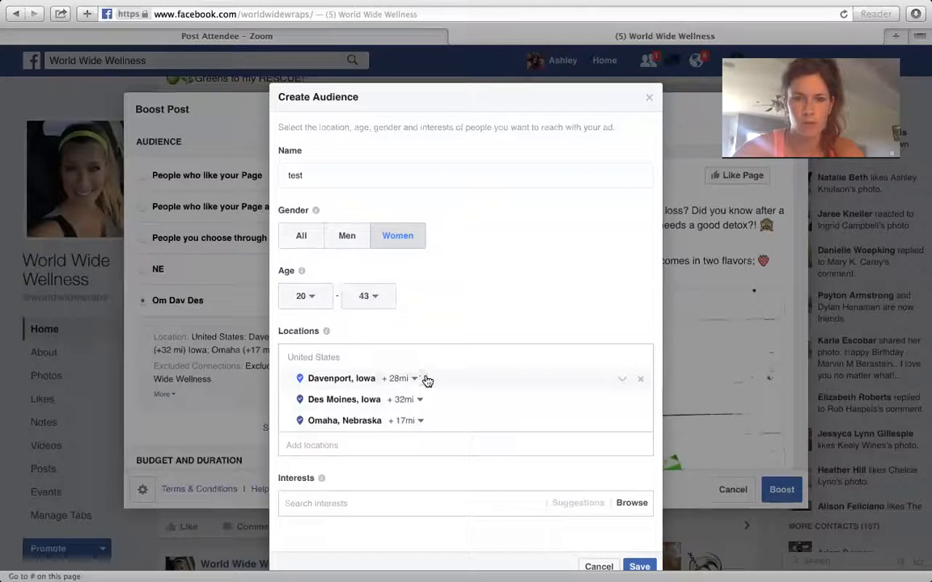
# Replace the audience's Davenport, Des Moines and Omaha locations with the state of New York
pyautogui.click(641, 381)
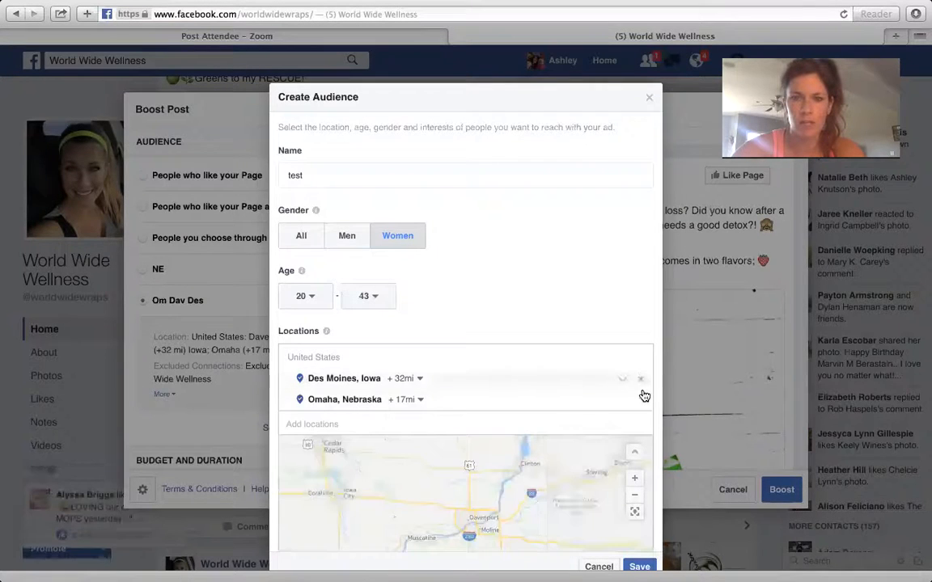
pyautogui.click(640, 382)
pyautogui.click(639, 383)
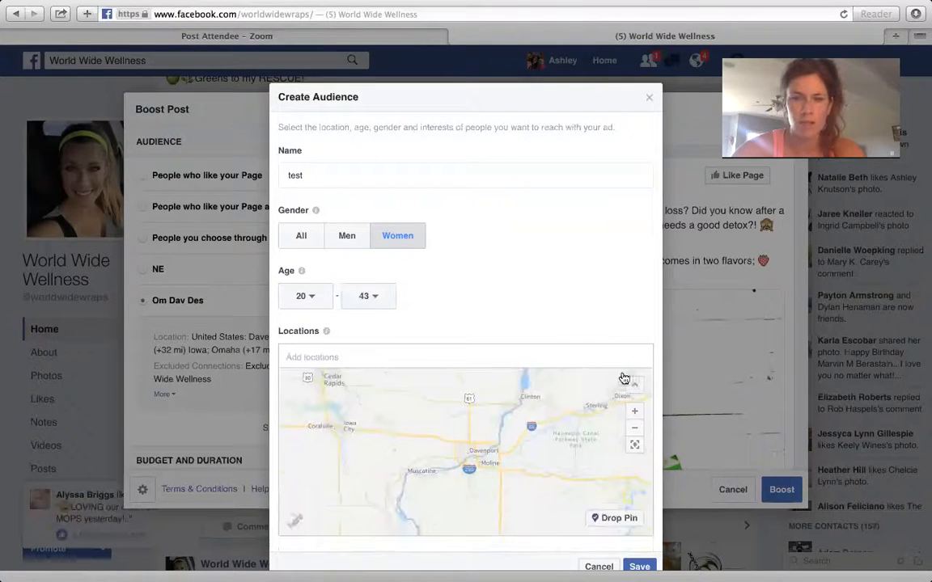
pyautogui.click(537, 361)
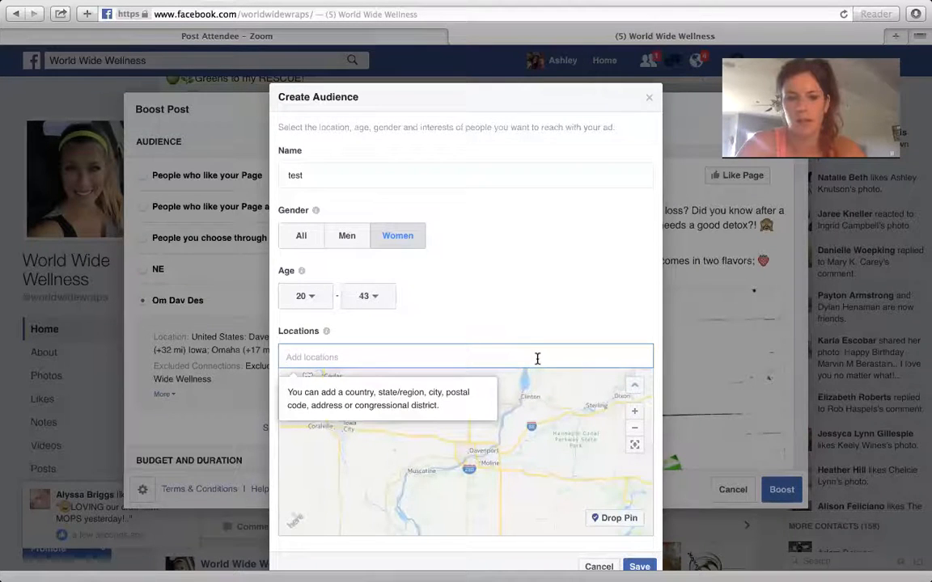
pyautogui.write('New y')
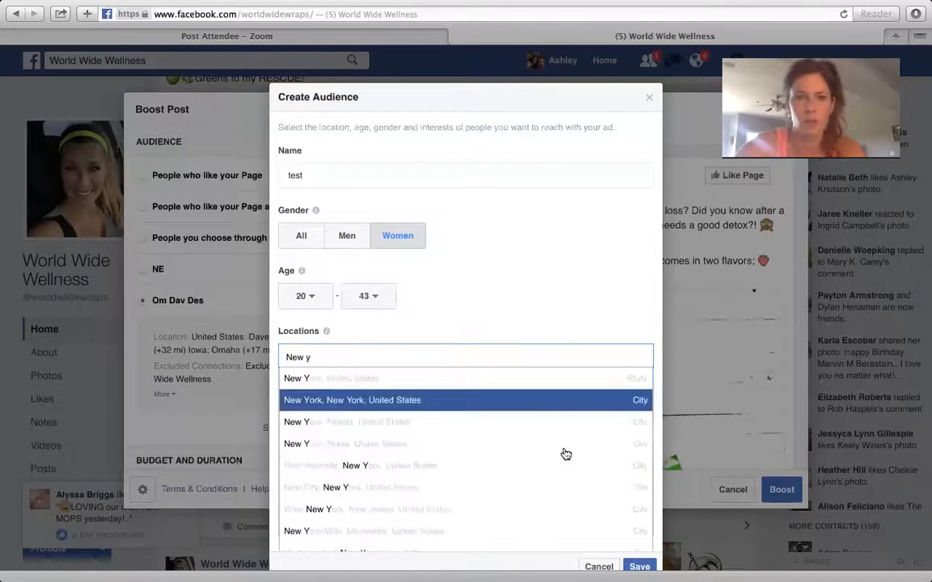
pyautogui.click(525, 387)
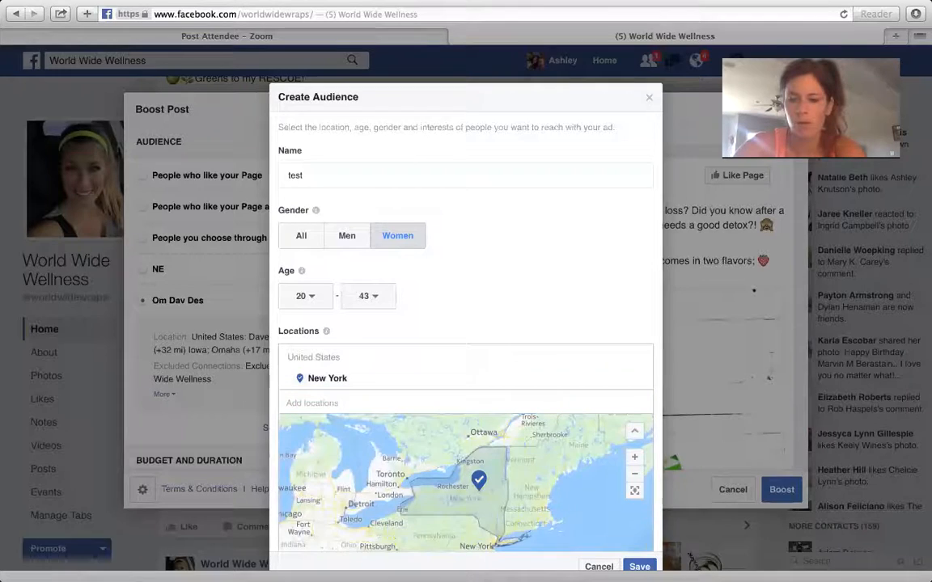
# Save the new audience and bring the boost's budget and duration settings into view
pyautogui.scroll(-5, 512, 307)
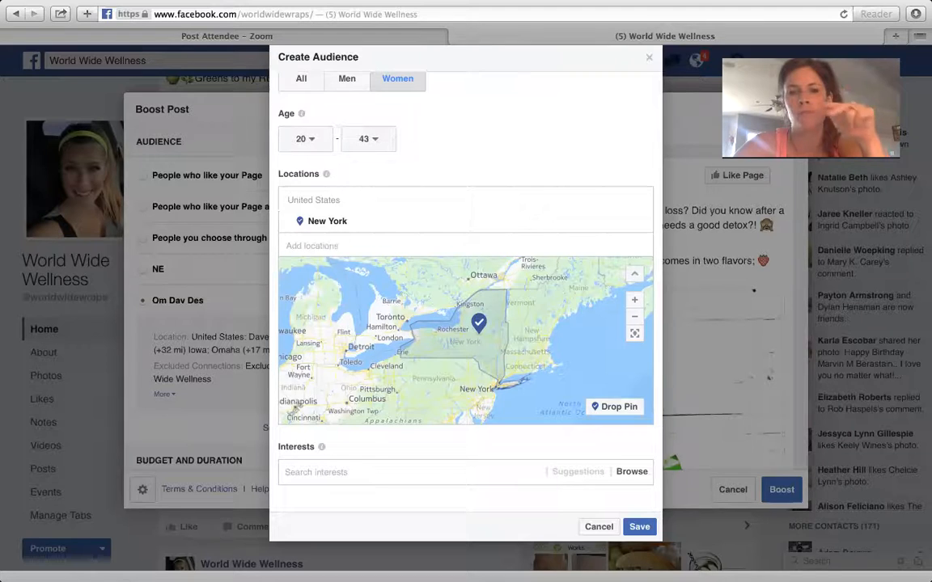
pyautogui.moveTo(593, 179); pyautogui.dragTo(589, 507)
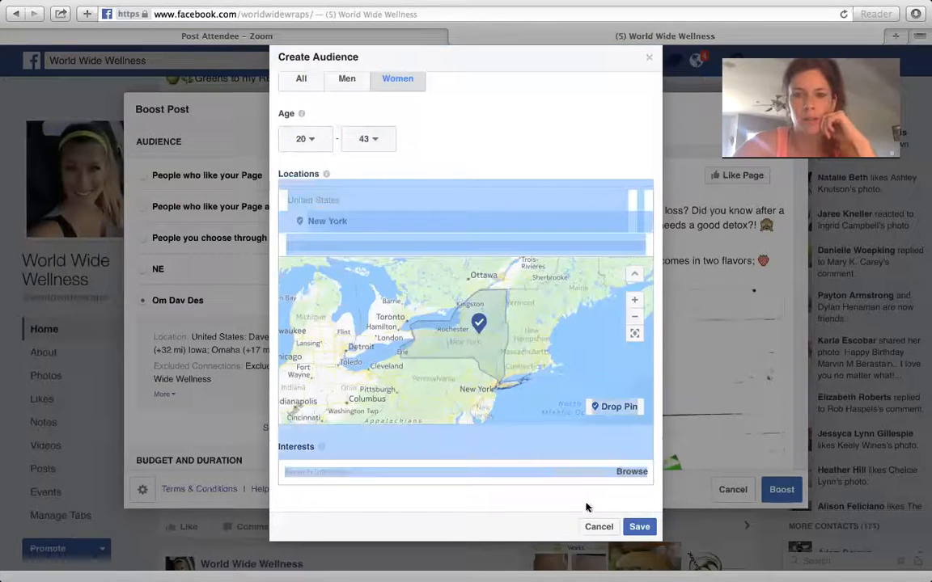
pyautogui.click(589, 506)
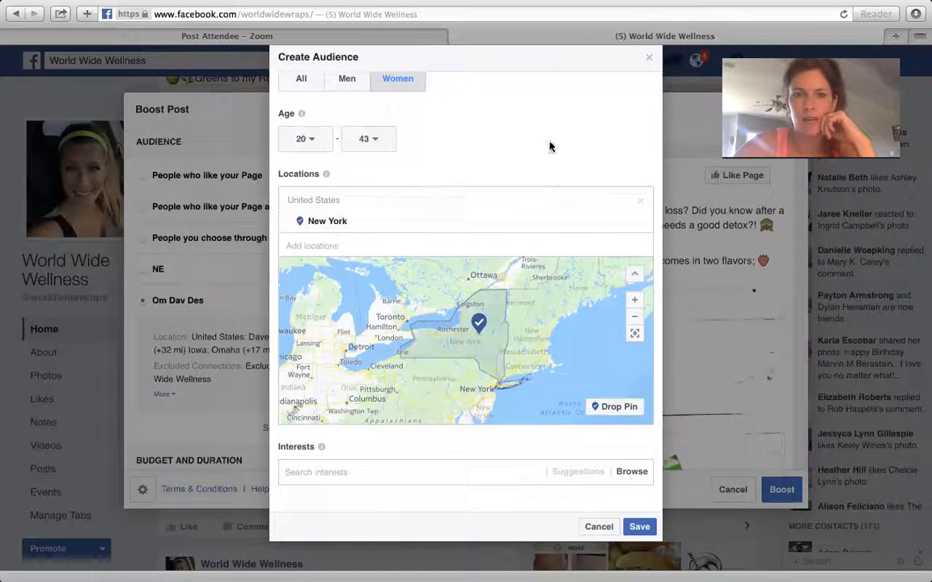
pyautogui.click(638, 528)
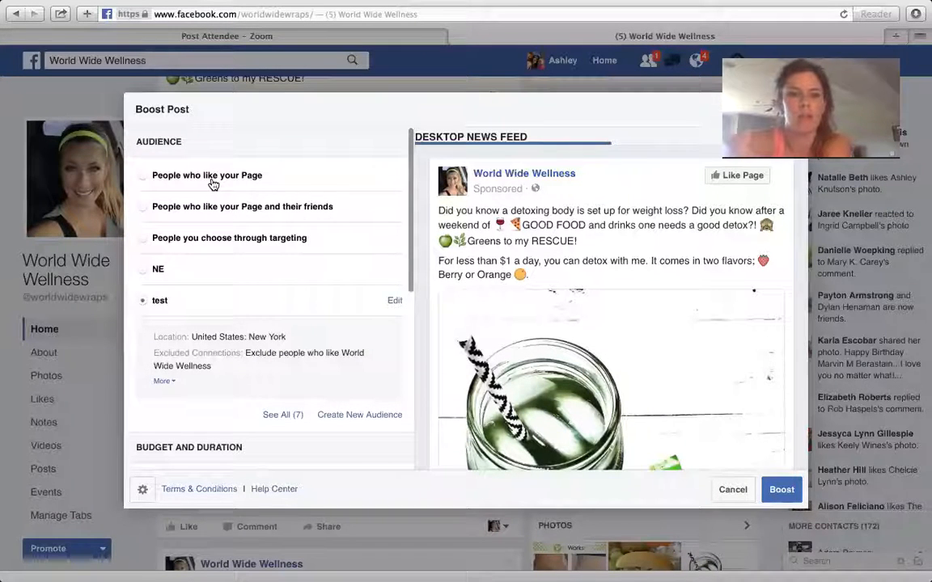
pyautogui.moveTo(410, 239); pyautogui.dragTo(427, 348)
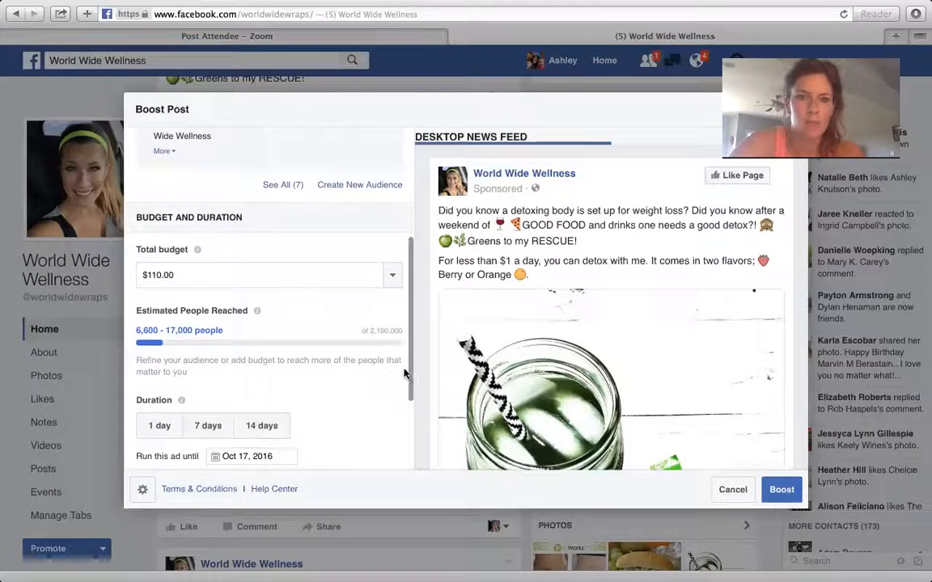
pyautogui.moveTo(408, 374)
pyautogui.mouseDown()
pyautogui.moveTo(414, 454)
pyautogui.moveTo(408, 386)
pyautogui.mouseUp()
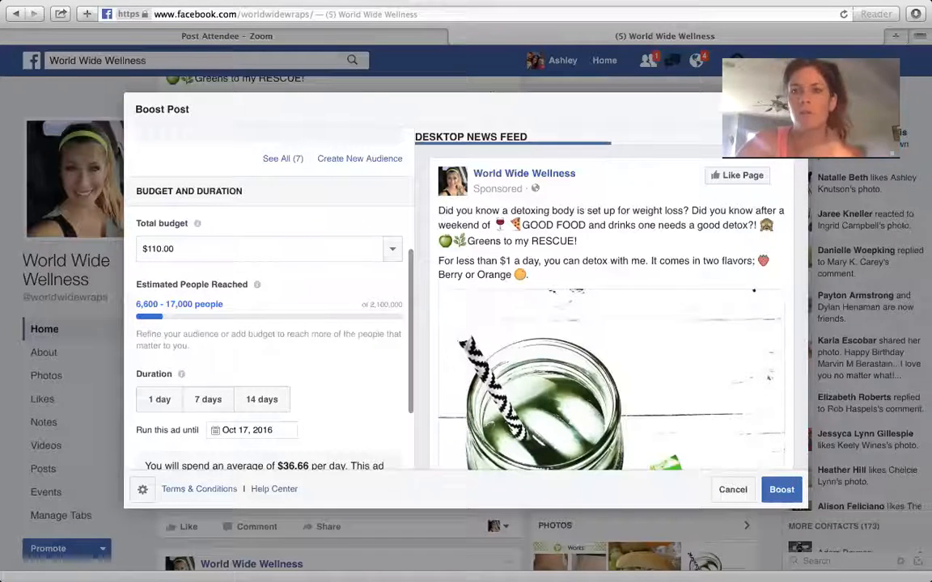
pyautogui.press('Escape')
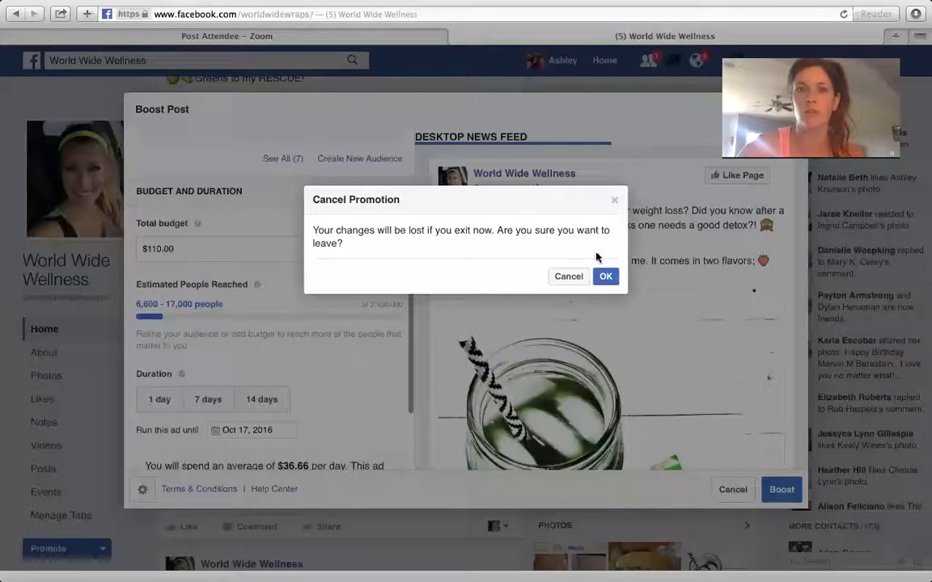
pyautogui.click(569, 277)
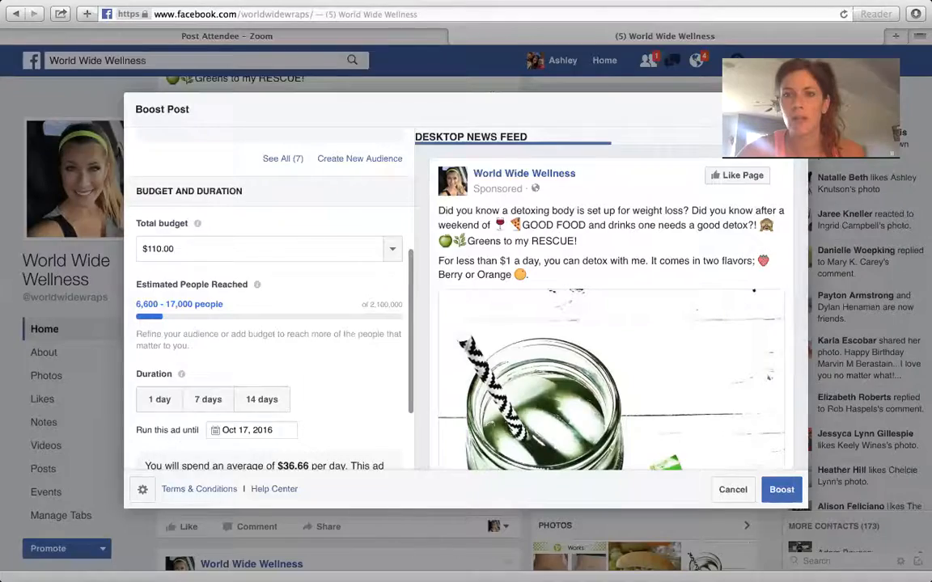
pyautogui.click(796, 109)
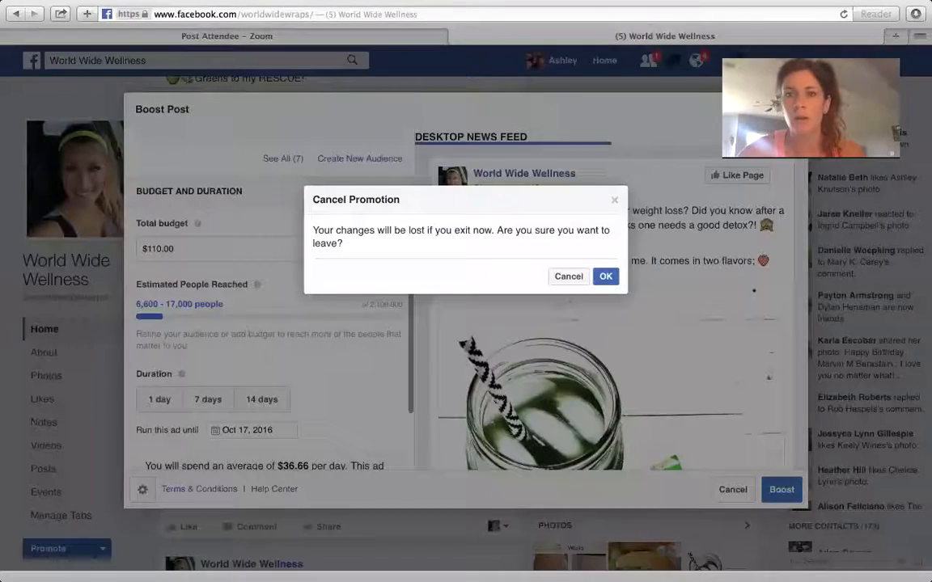
pyautogui.click(617, 200)
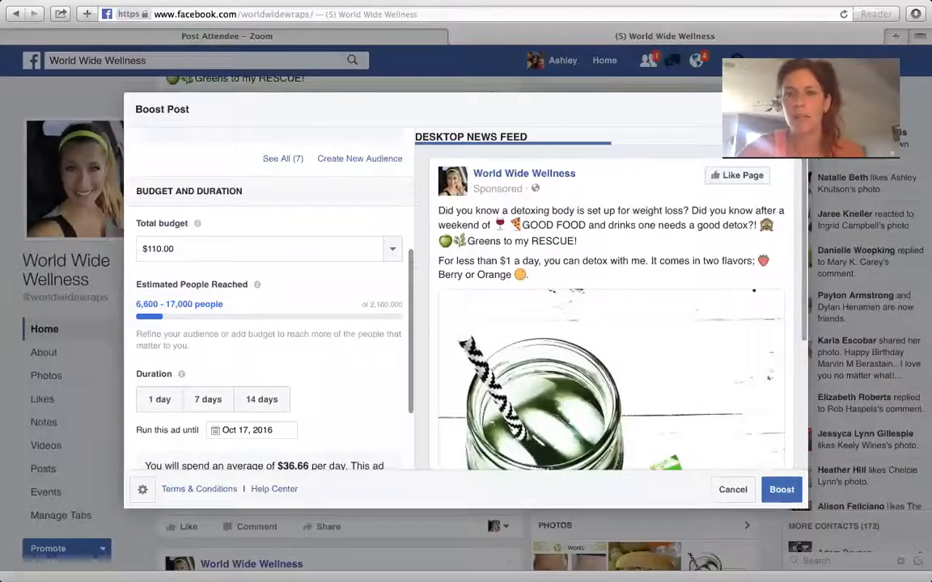
pyautogui.click(795, 109)
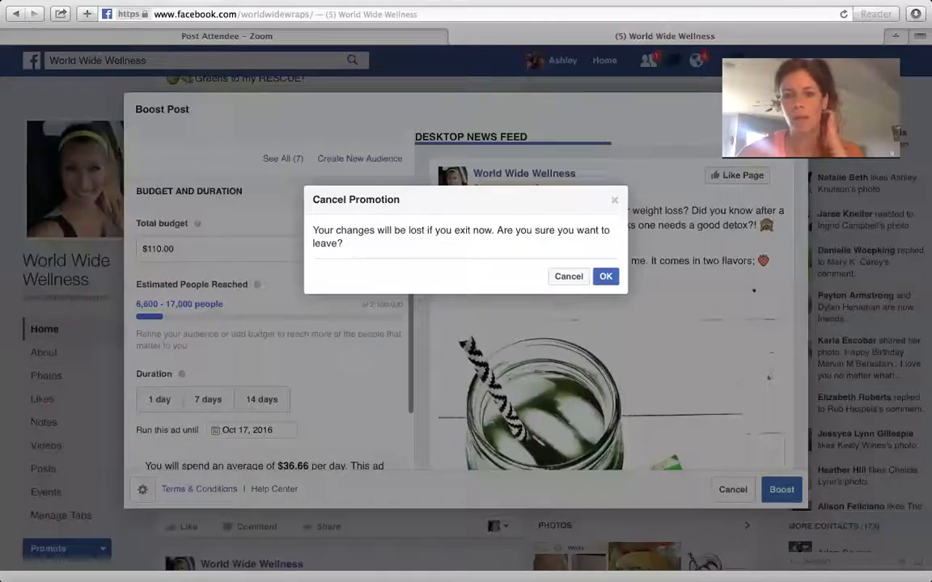
pyautogui.click(569, 277)
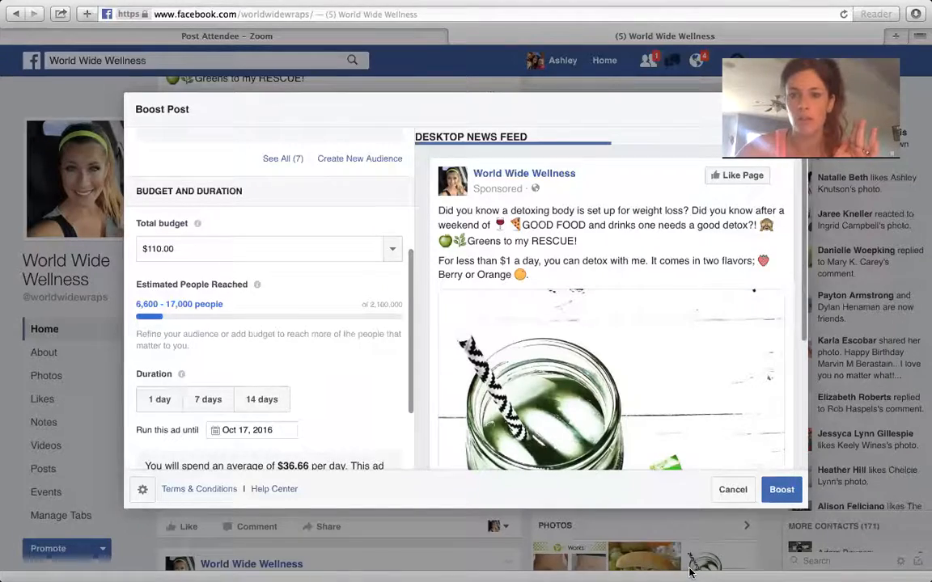
# Switch to the Zoom application
pyautogui.moveTo(759, 558)
pyautogui.click(789, 566)
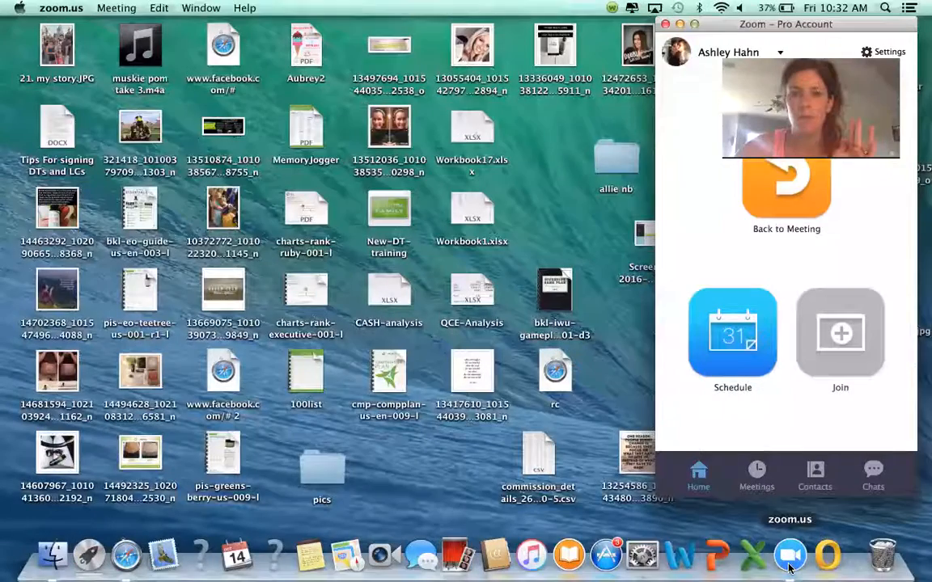